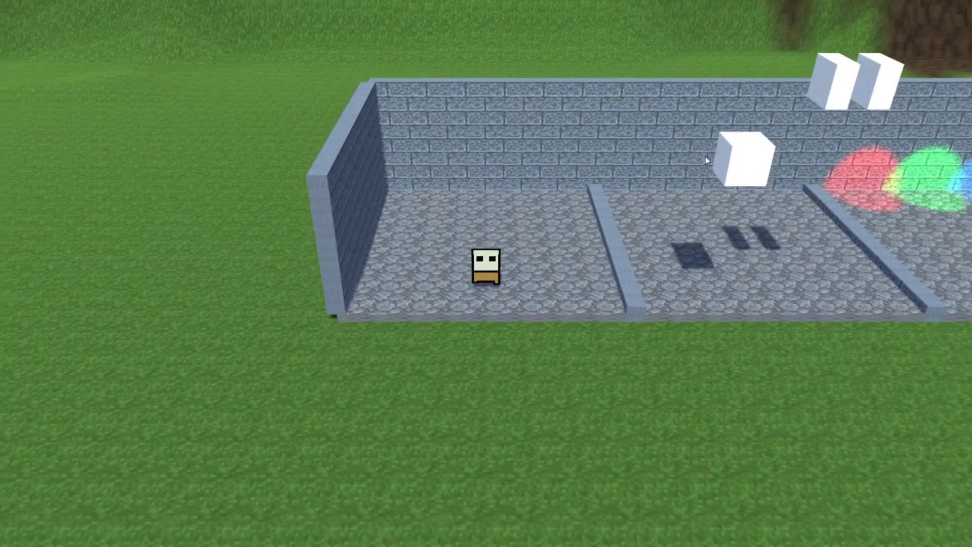
Turn the character away, walk it right, face the camera, then walk left and right.
key("Up")
key("Right")
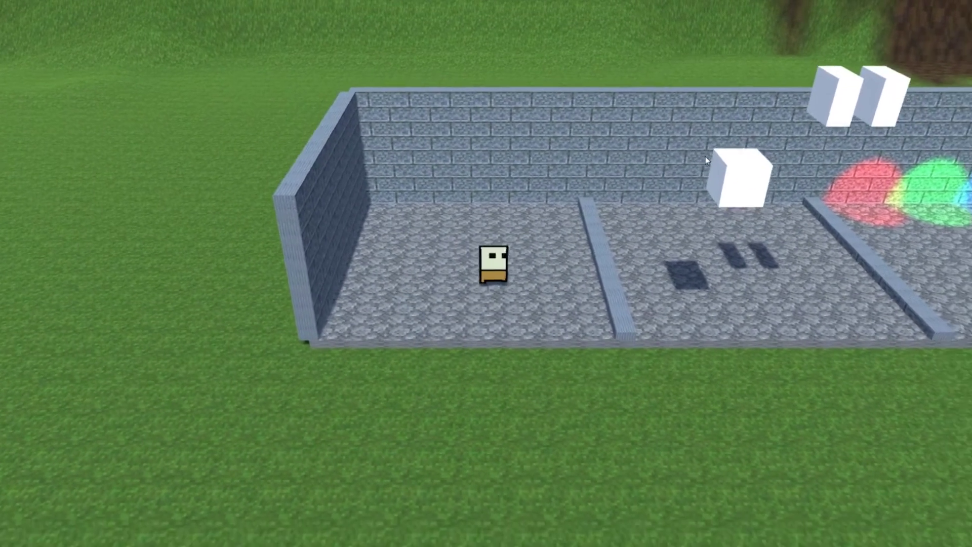
key("Down")
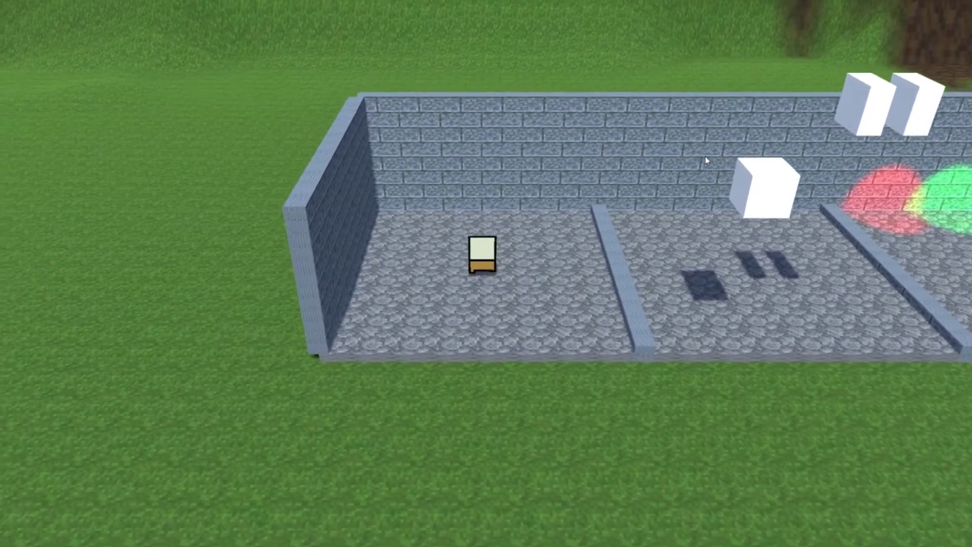
key("Left")
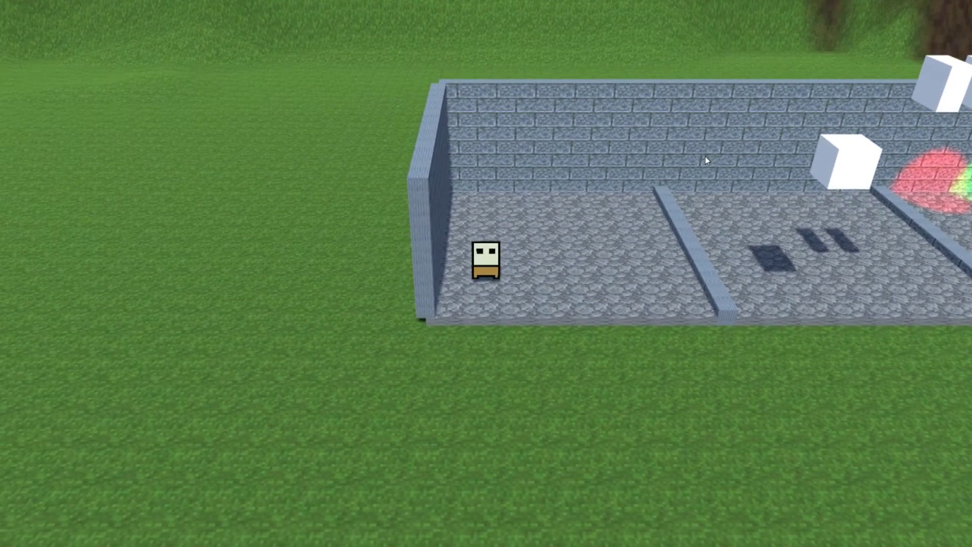
key("Right")
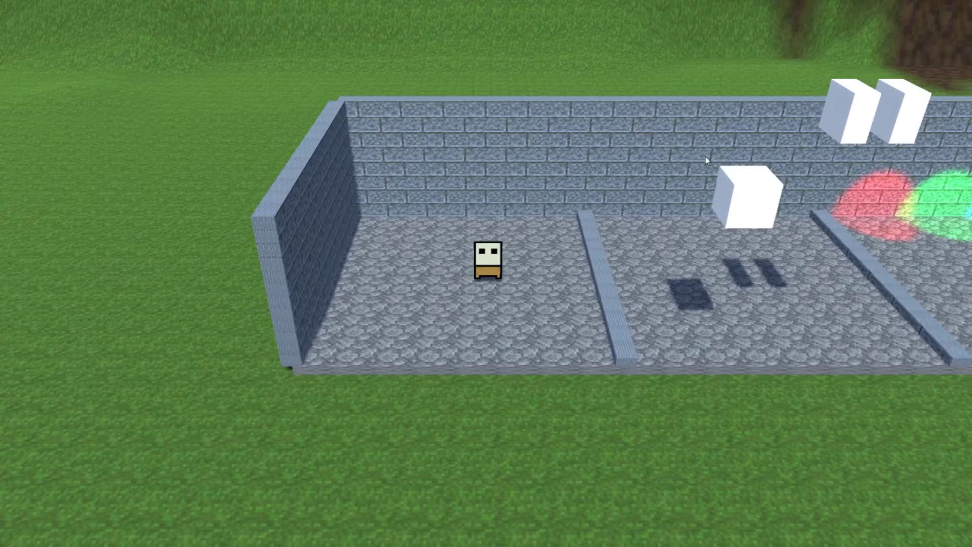
Walk the character left to the left wall, then back toward the divider.
key("Left")
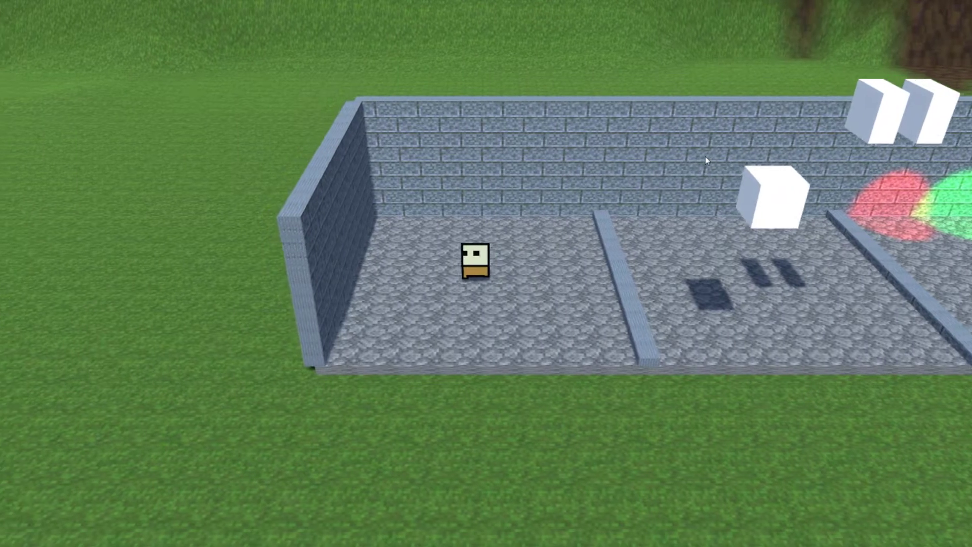
key("Left")
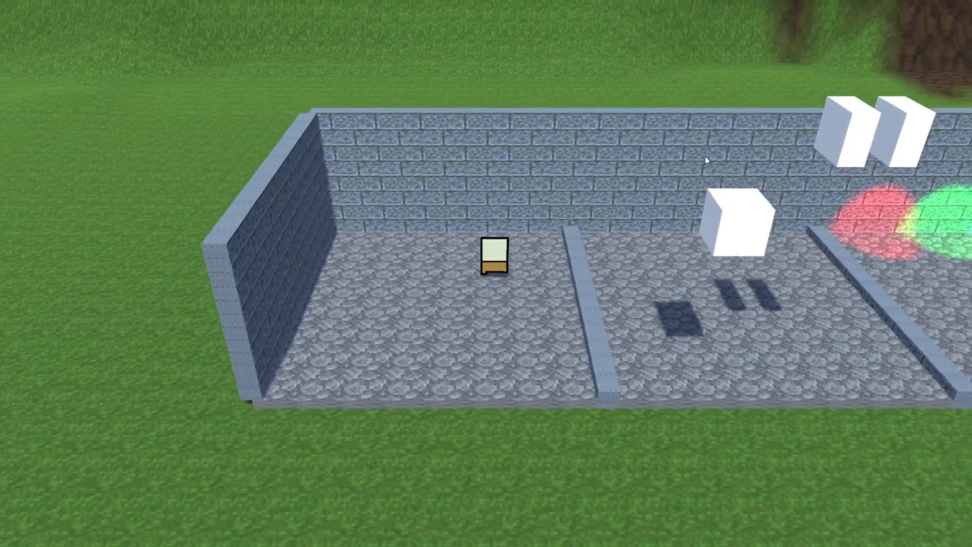
key("Left")
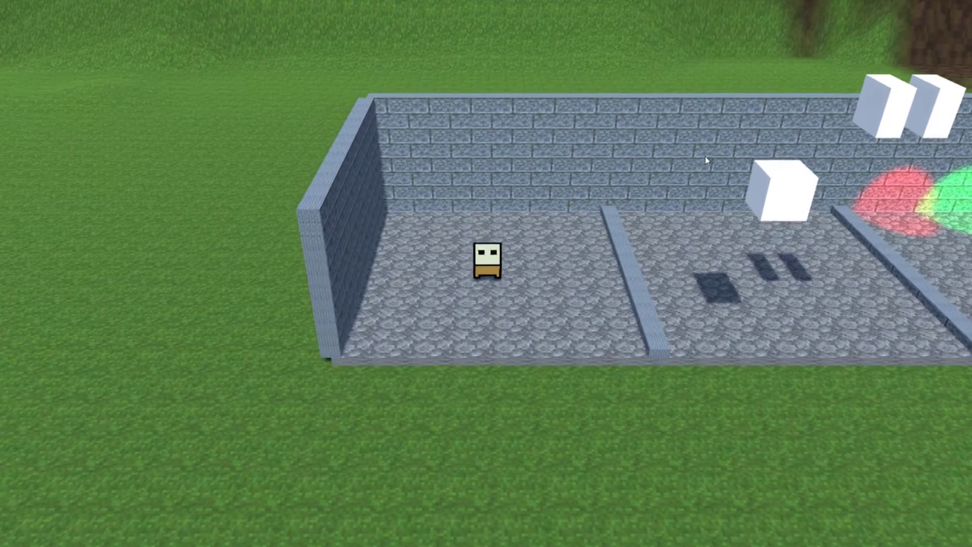
key("Left")
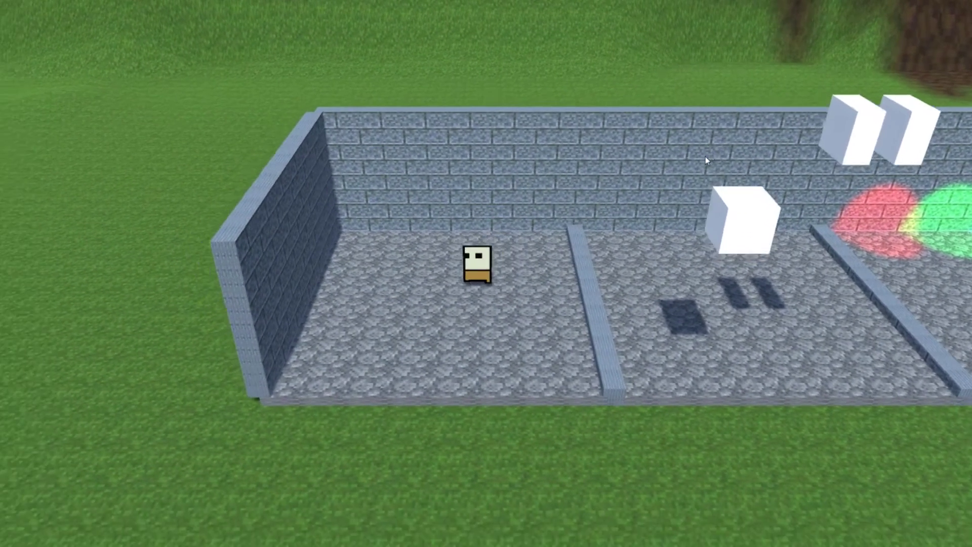
key("Left")
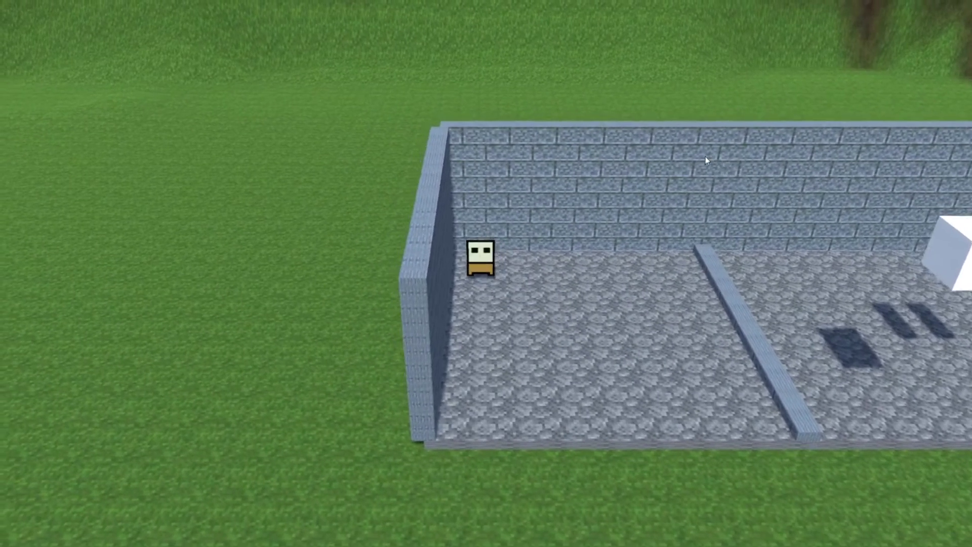
key("Right")
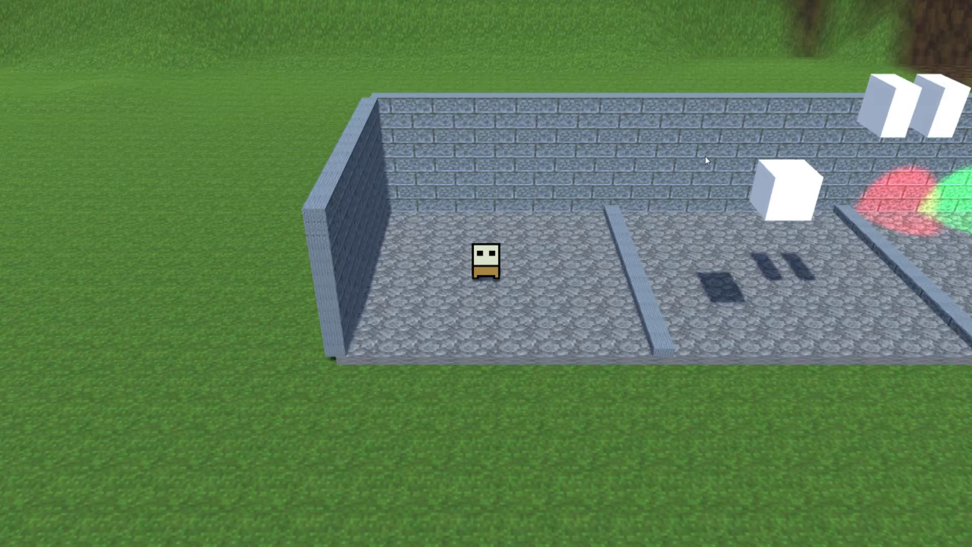
key("Left")
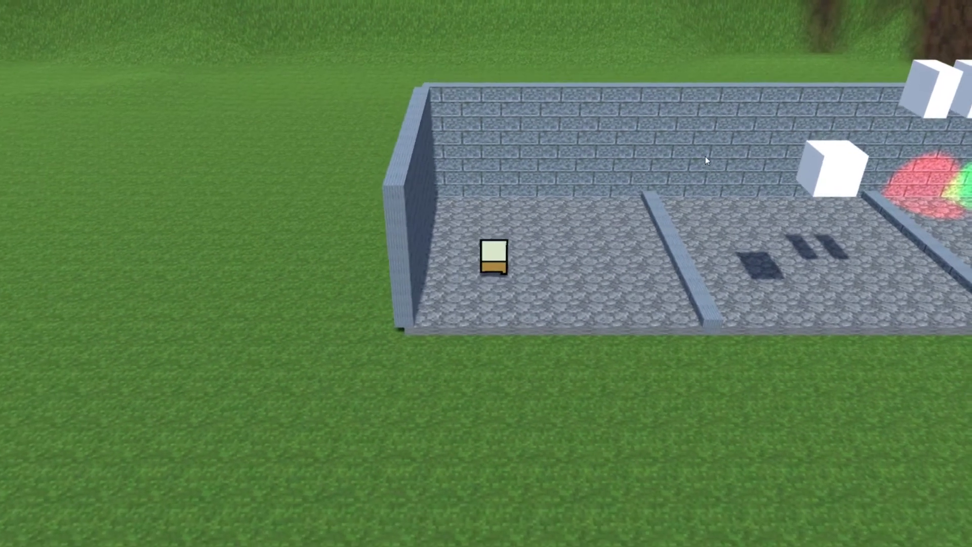
key("Right")
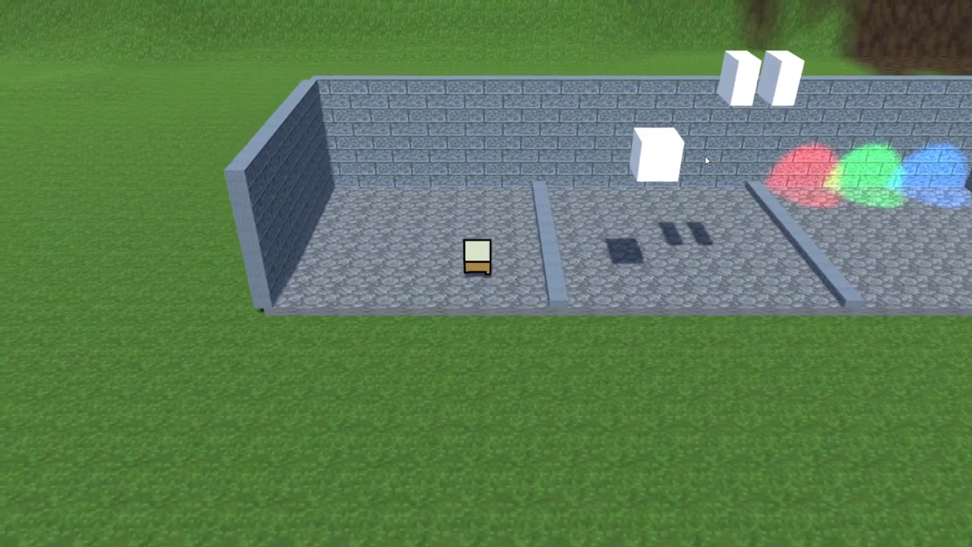
Walk the character right across the divider, past the white cube, into the middle room.
key("Left")
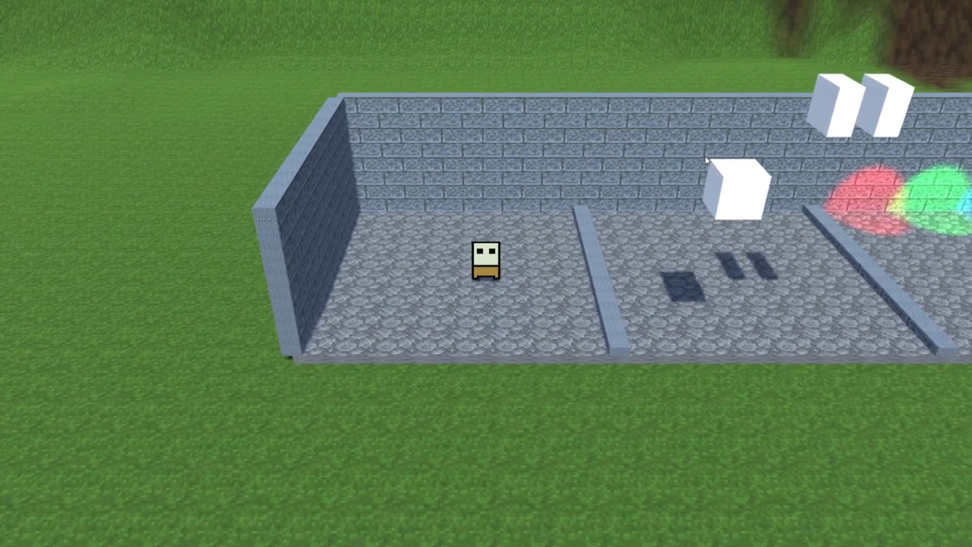
key("Left")
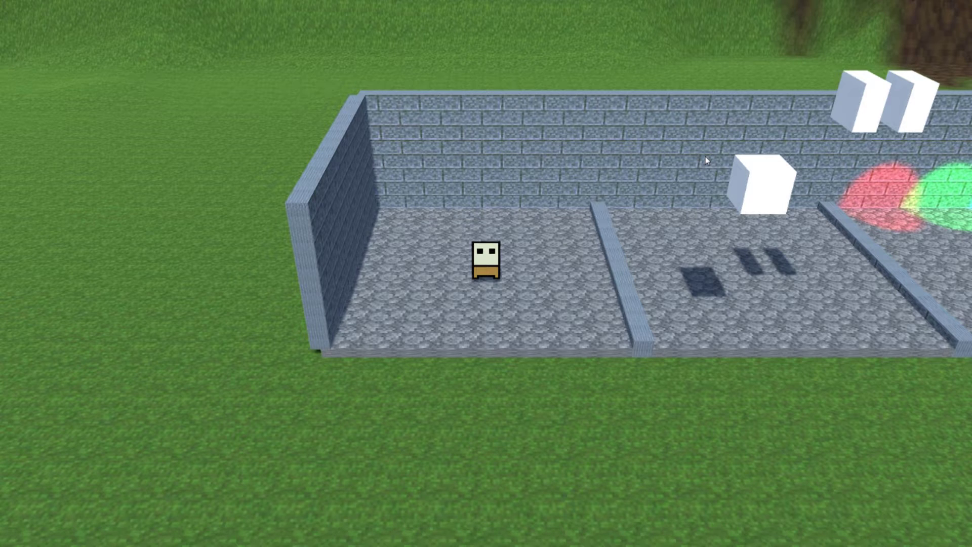
key("Right")
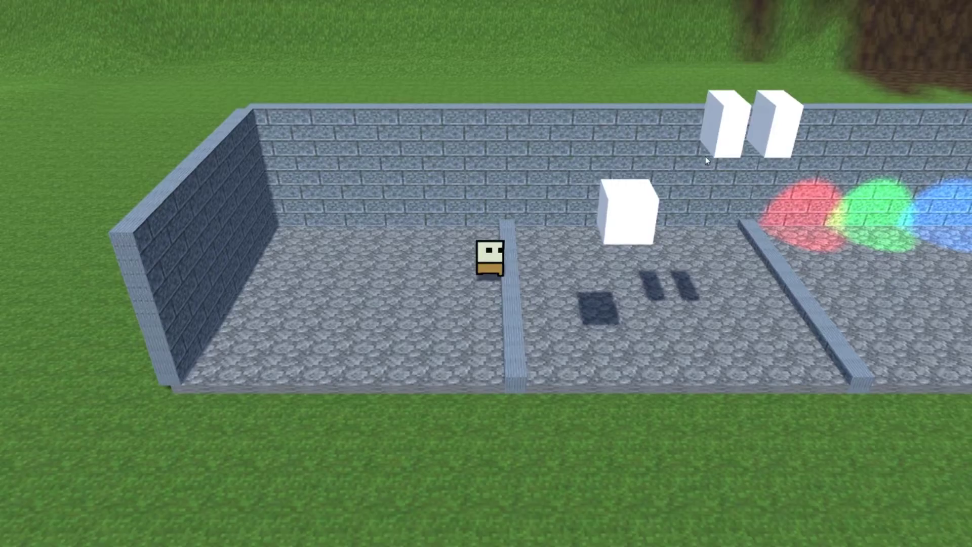
key("Right")
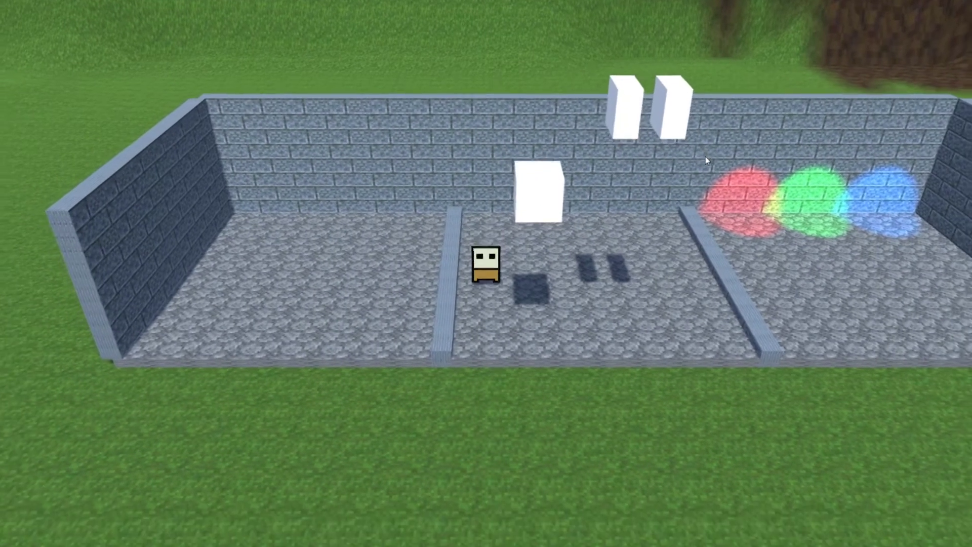
key("Right")
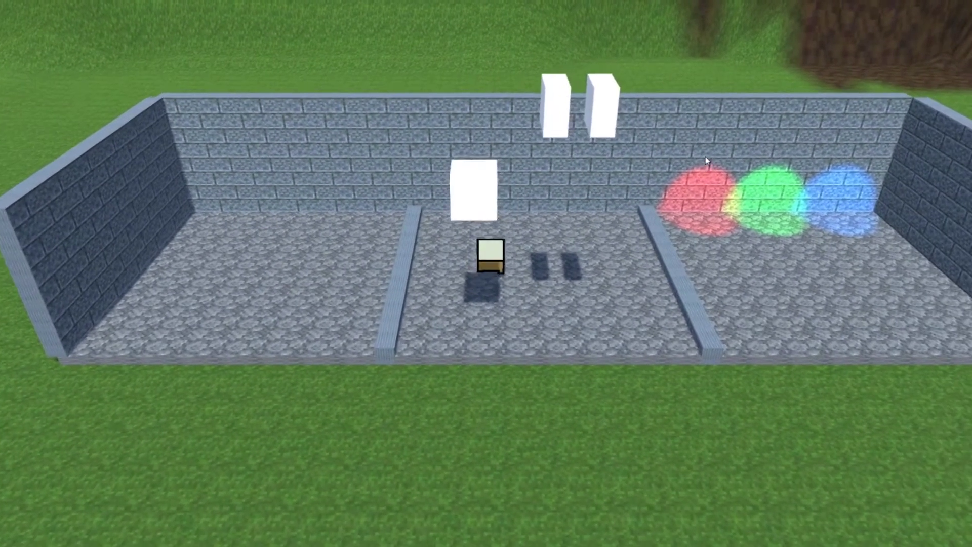
key("Right")
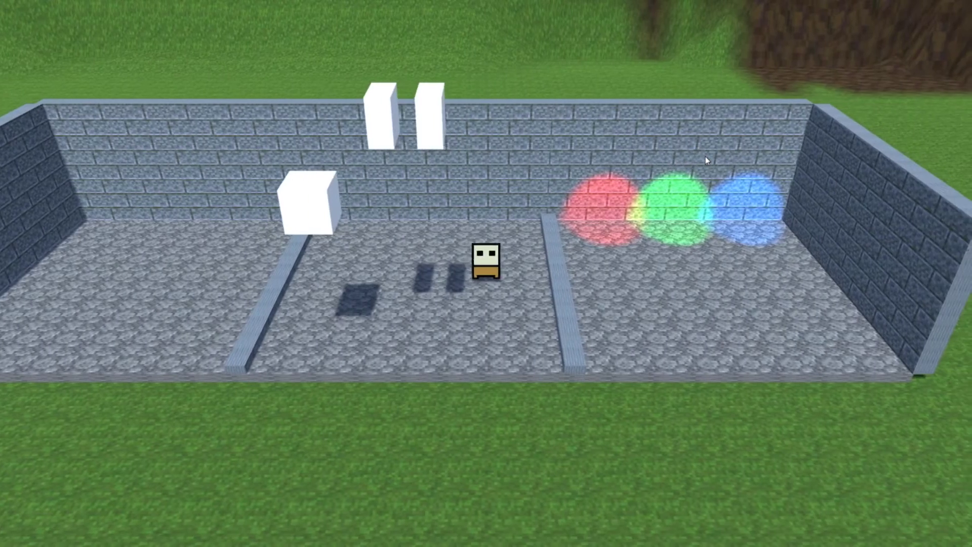
Move the character back and forth over the pillar shadows, then on to the red light.
key("Left")
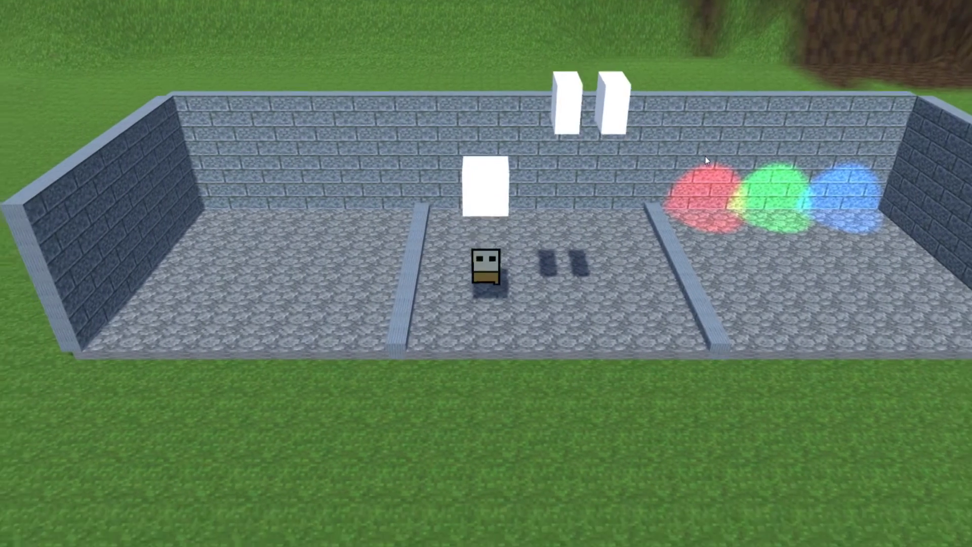
key("Right")
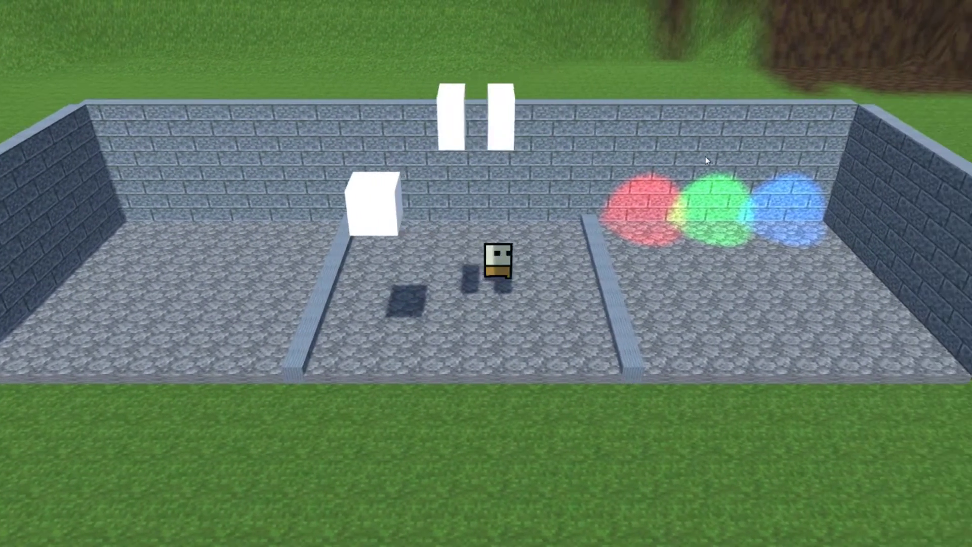
key("Right")
key("Left")
key("Right")
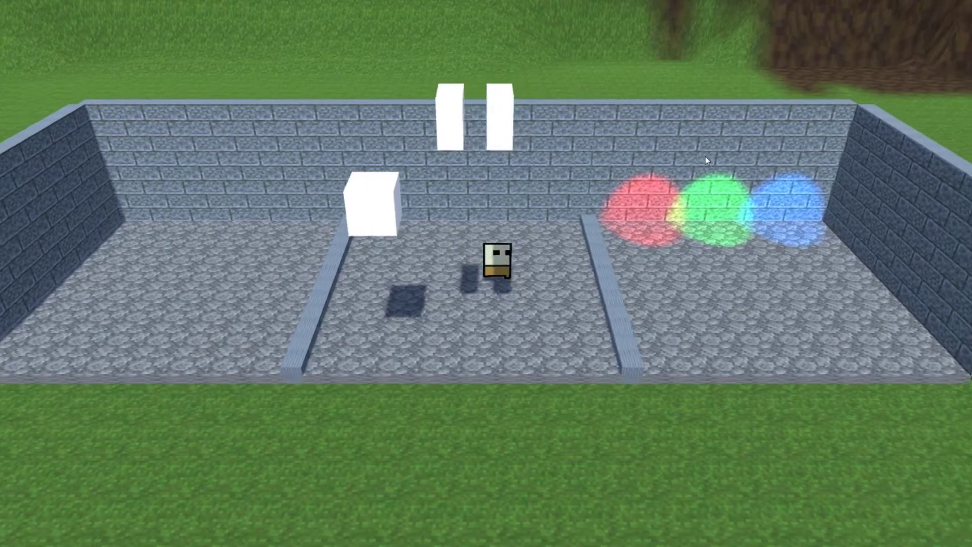
key("Right")
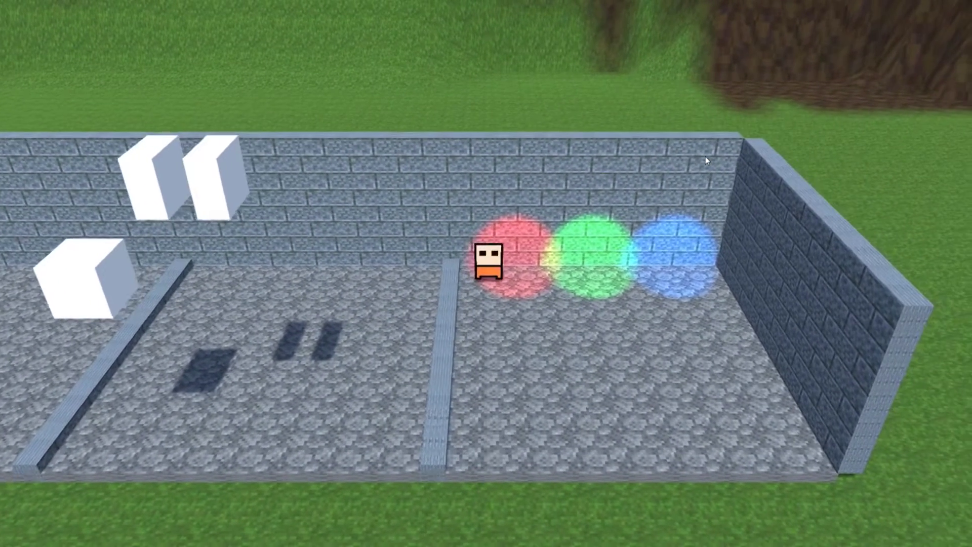
Walk through green to the blue light, then back past both dividers to the left room.
key("Right")
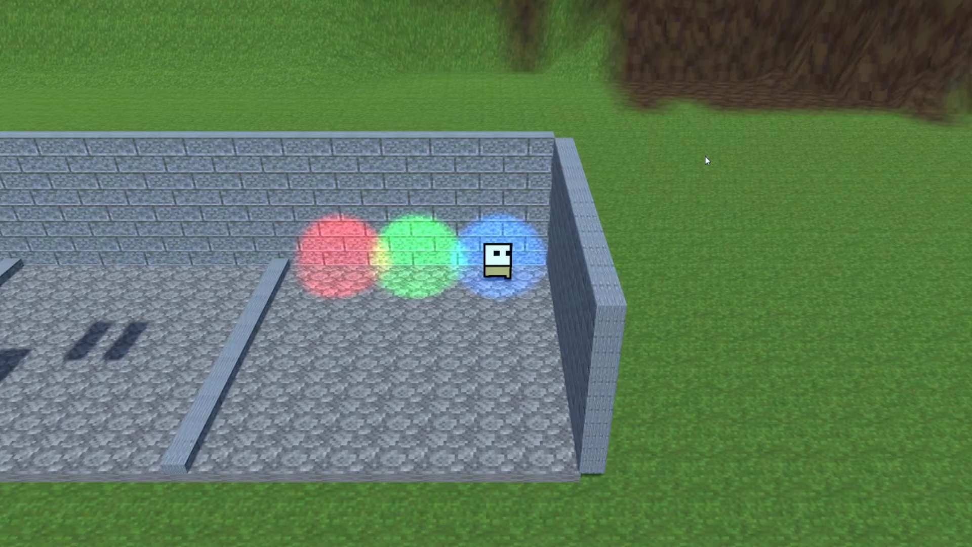
key("Left")
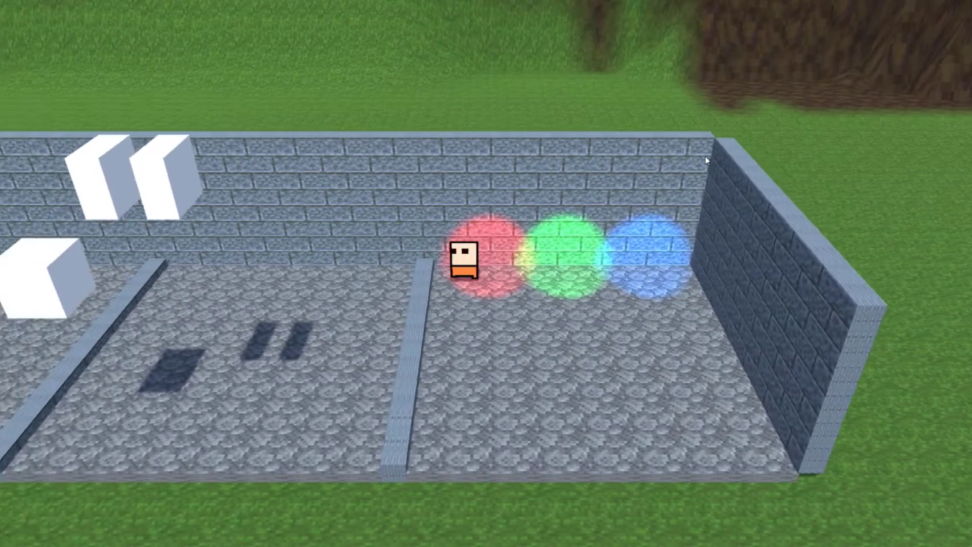
key("Left")
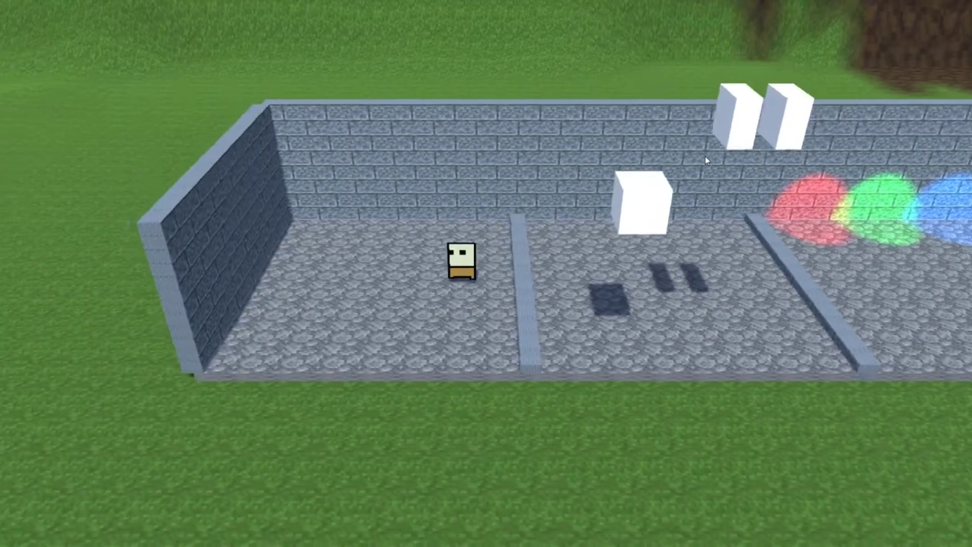
key("Right")
key("Right")
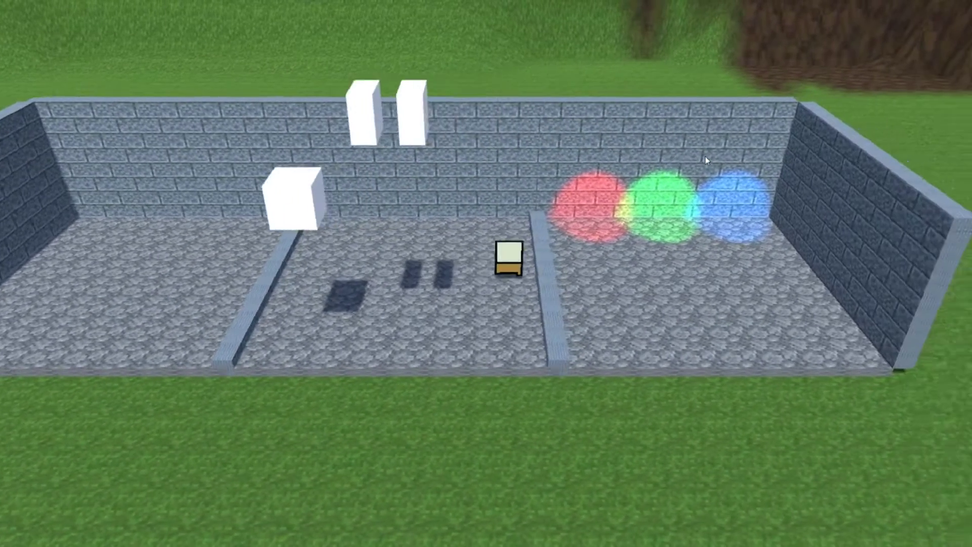
key("Left")
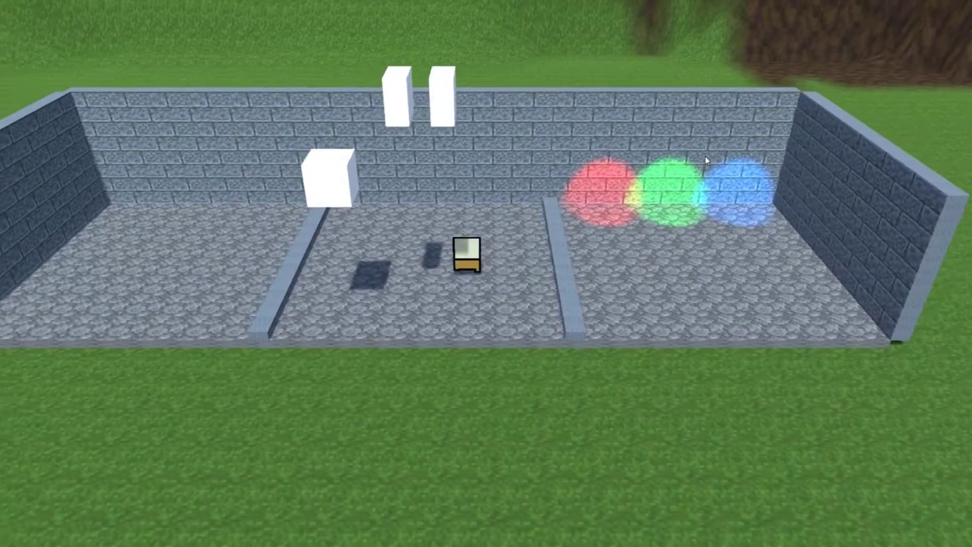
key("Left")
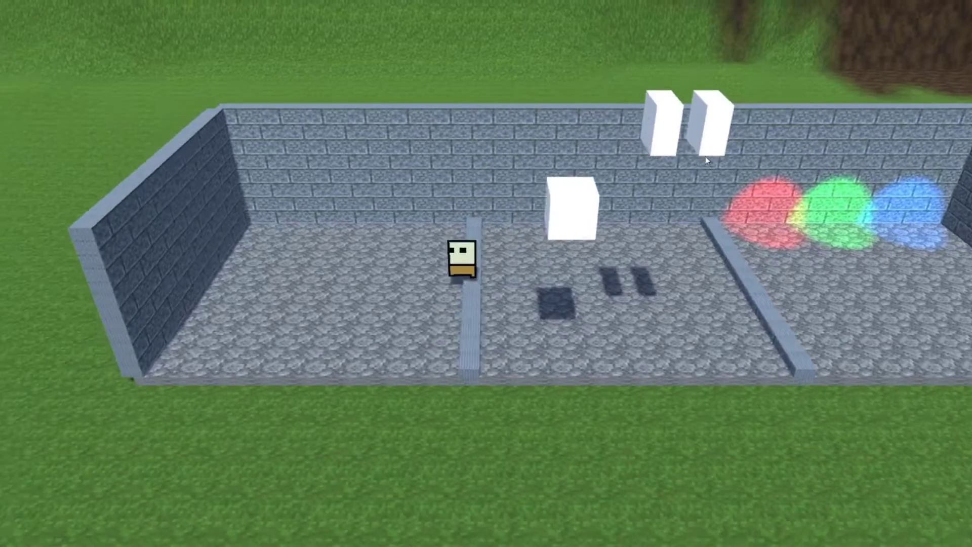